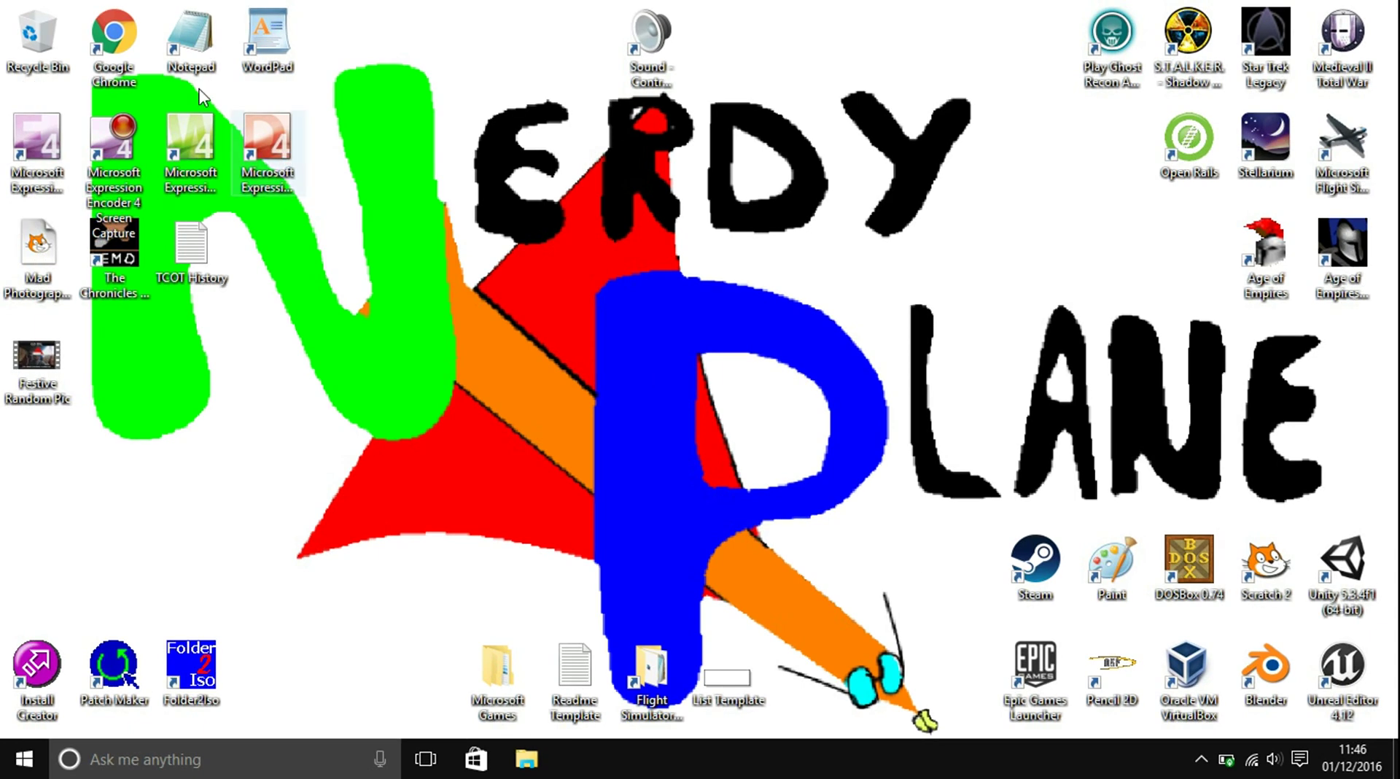
Open Google Chrome and go to the Steam store website at store.steampowered.com
double_click(108, 60)
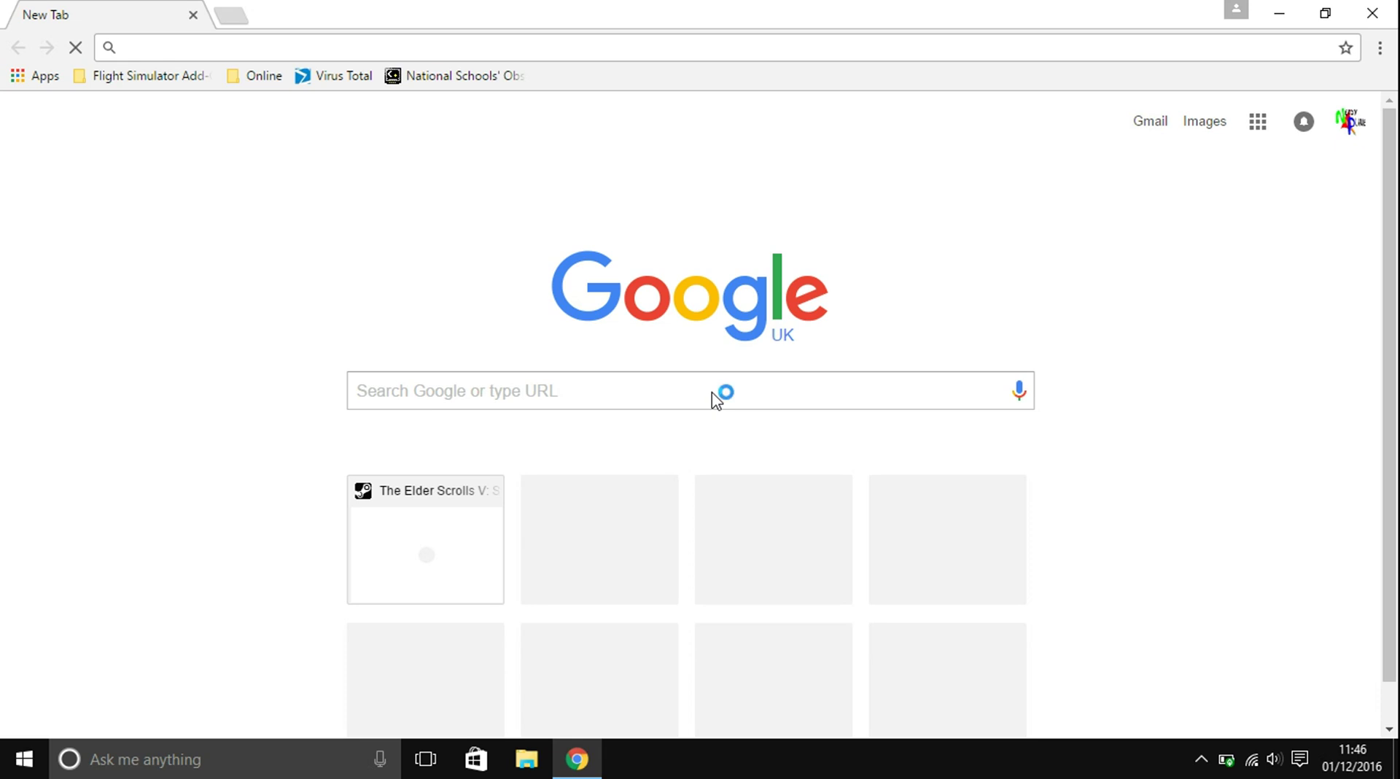
text(sotre)
key(BackSpace)
key(BackSpace)
key(BackSpace)
key(BackSpace)
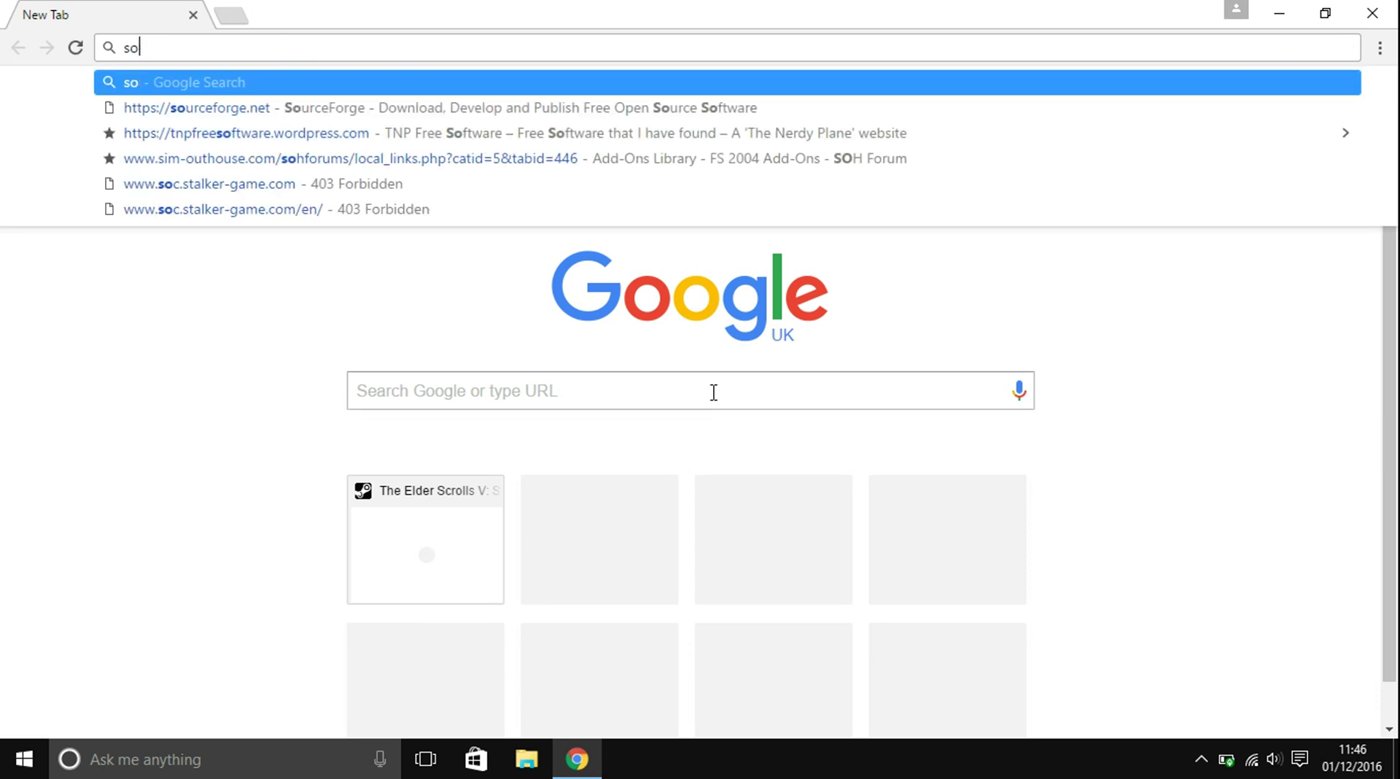
text(tore.s)
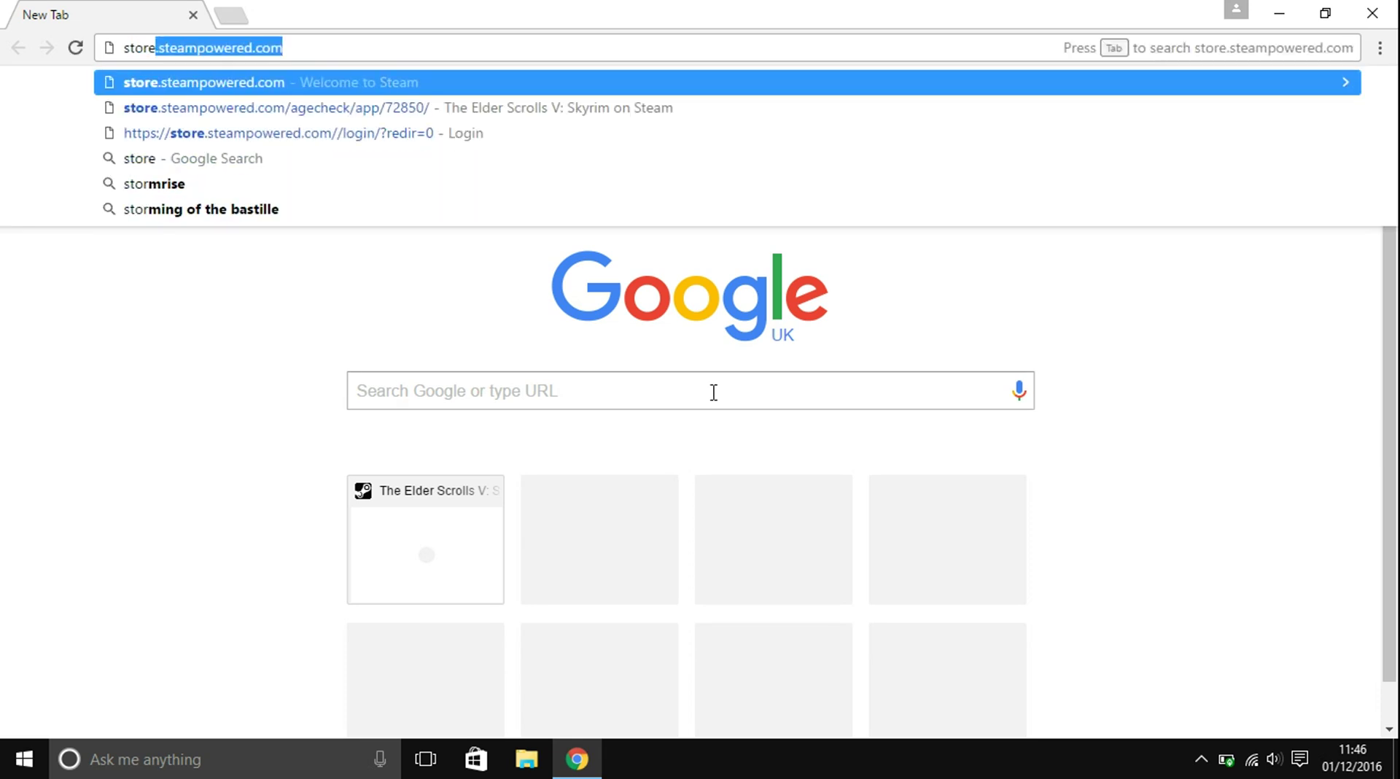
text(team)
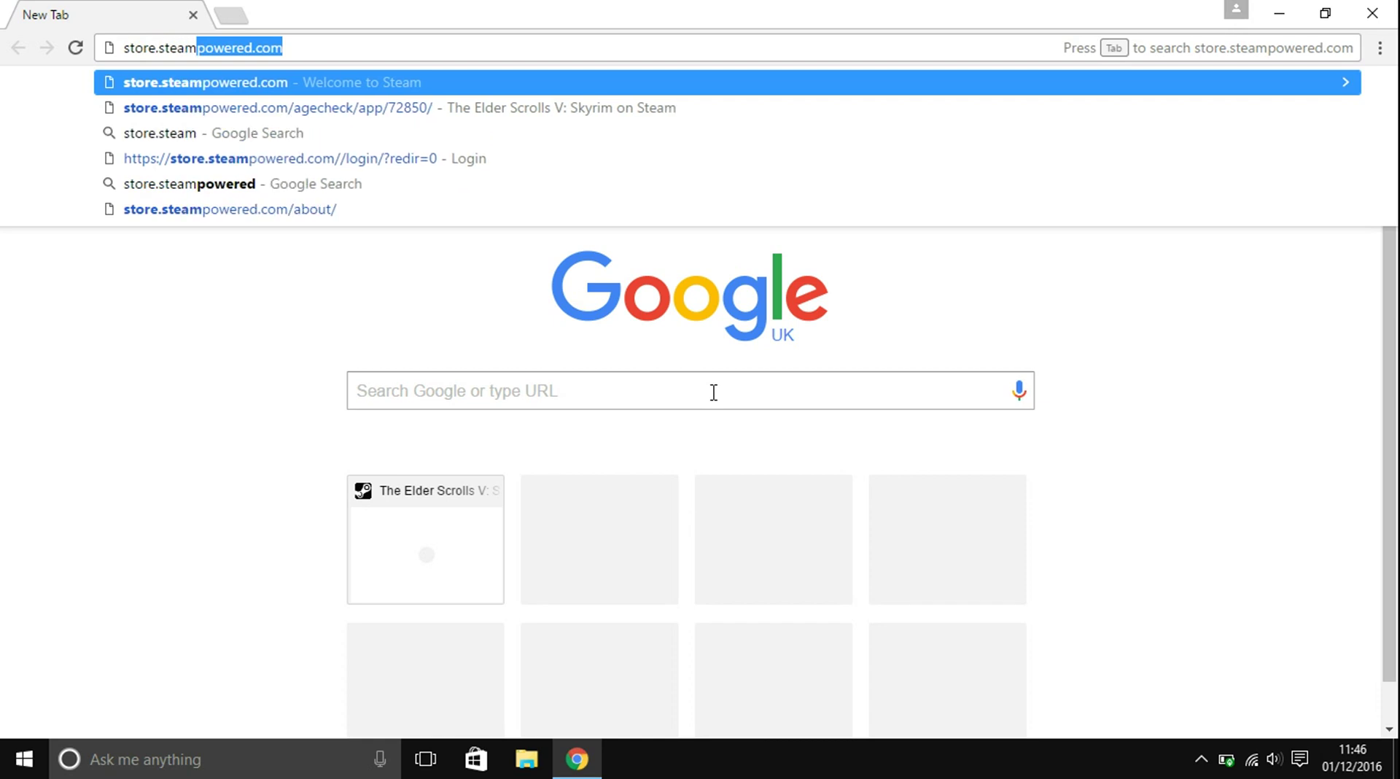
text(pwered)
key(BackSpace)
key(BackSpace)
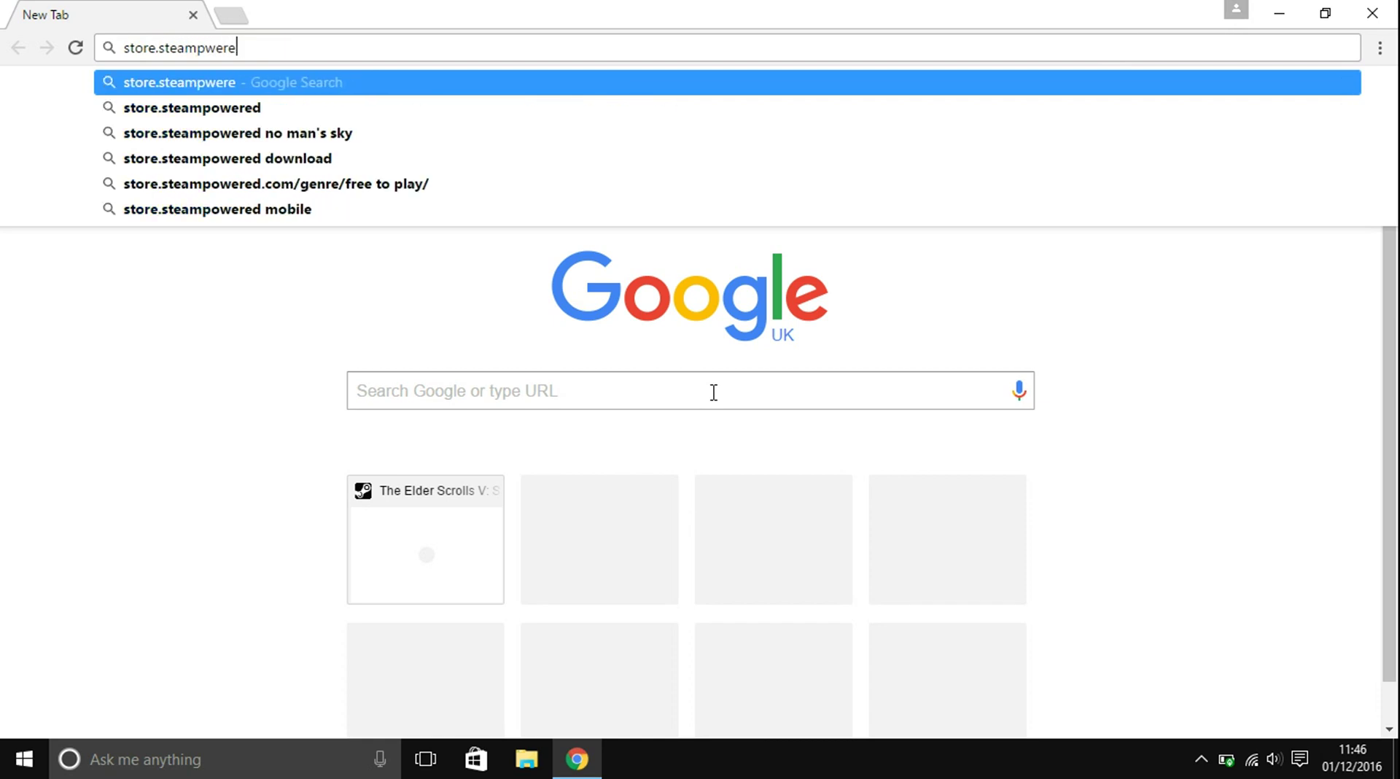
key(BackSpace)
key(BackSpace)
key(BackSpace)
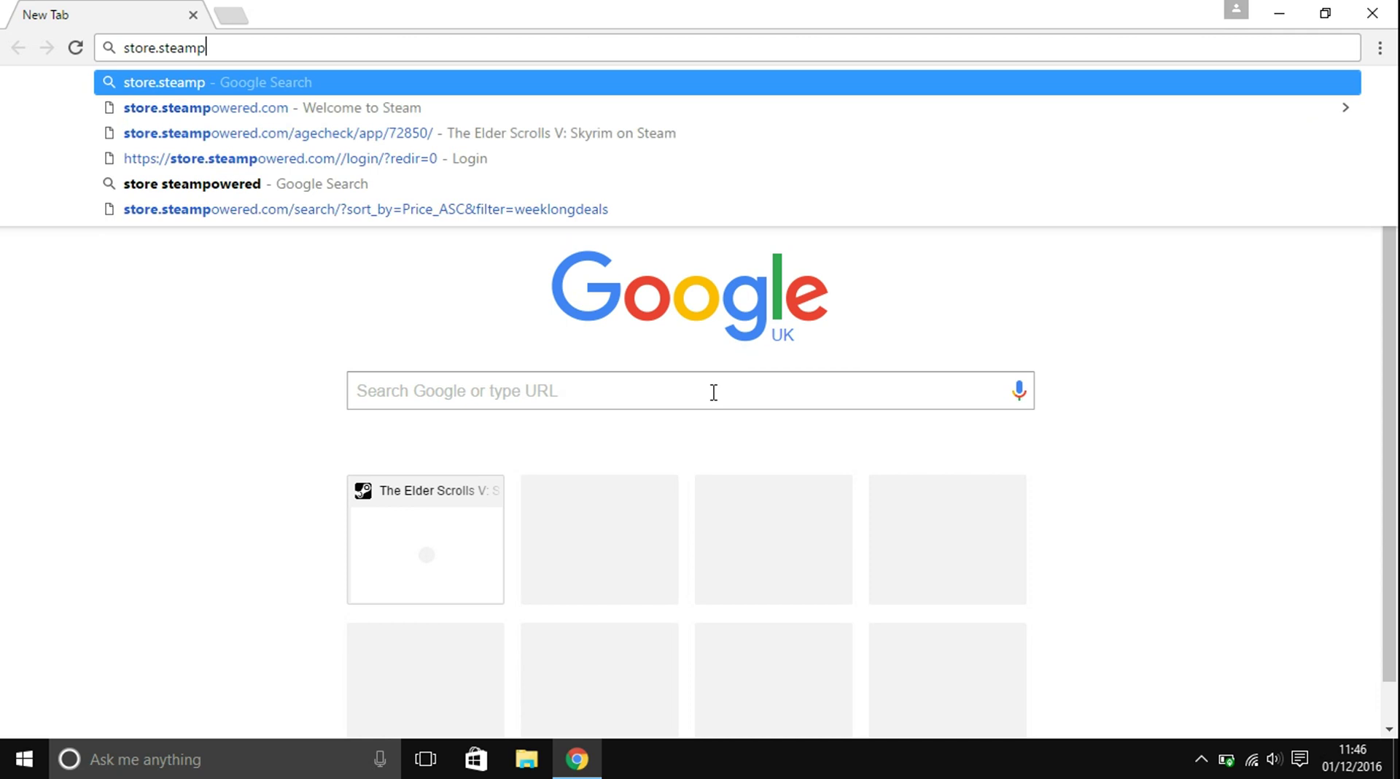
text(owered.com)
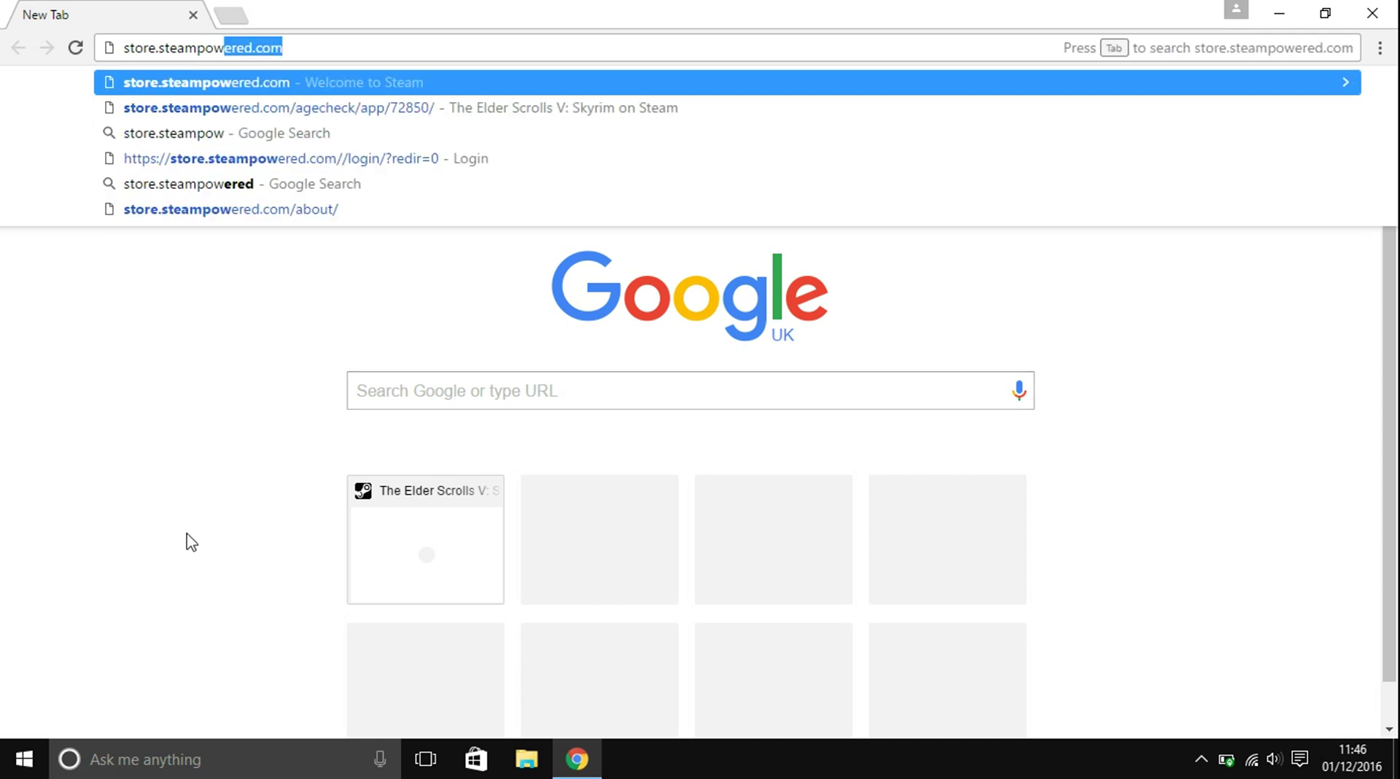
key(Return)
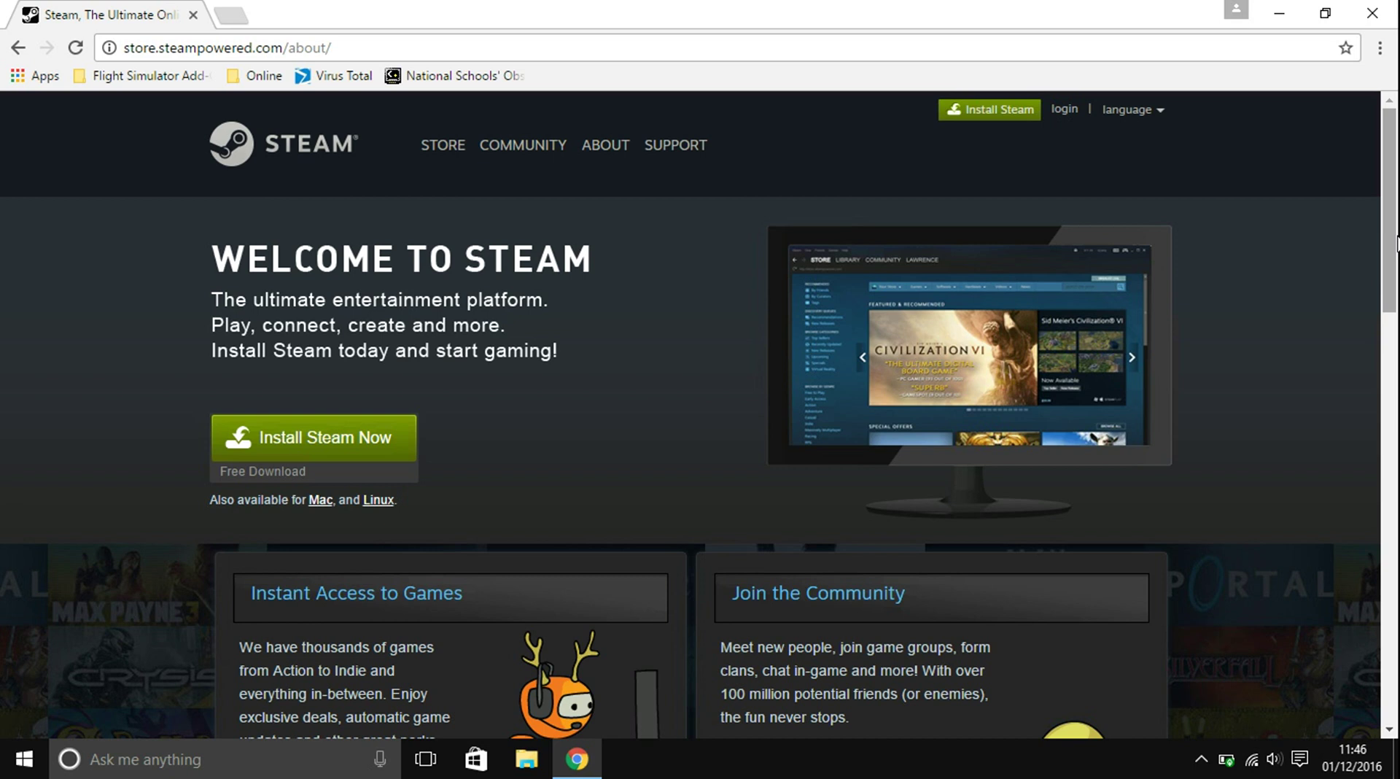
Close the browser showing the Steam installation page and launch the Steam desktop client
scroll(1397, 306, down, 2)
scroll(1397, 284, up, 2)
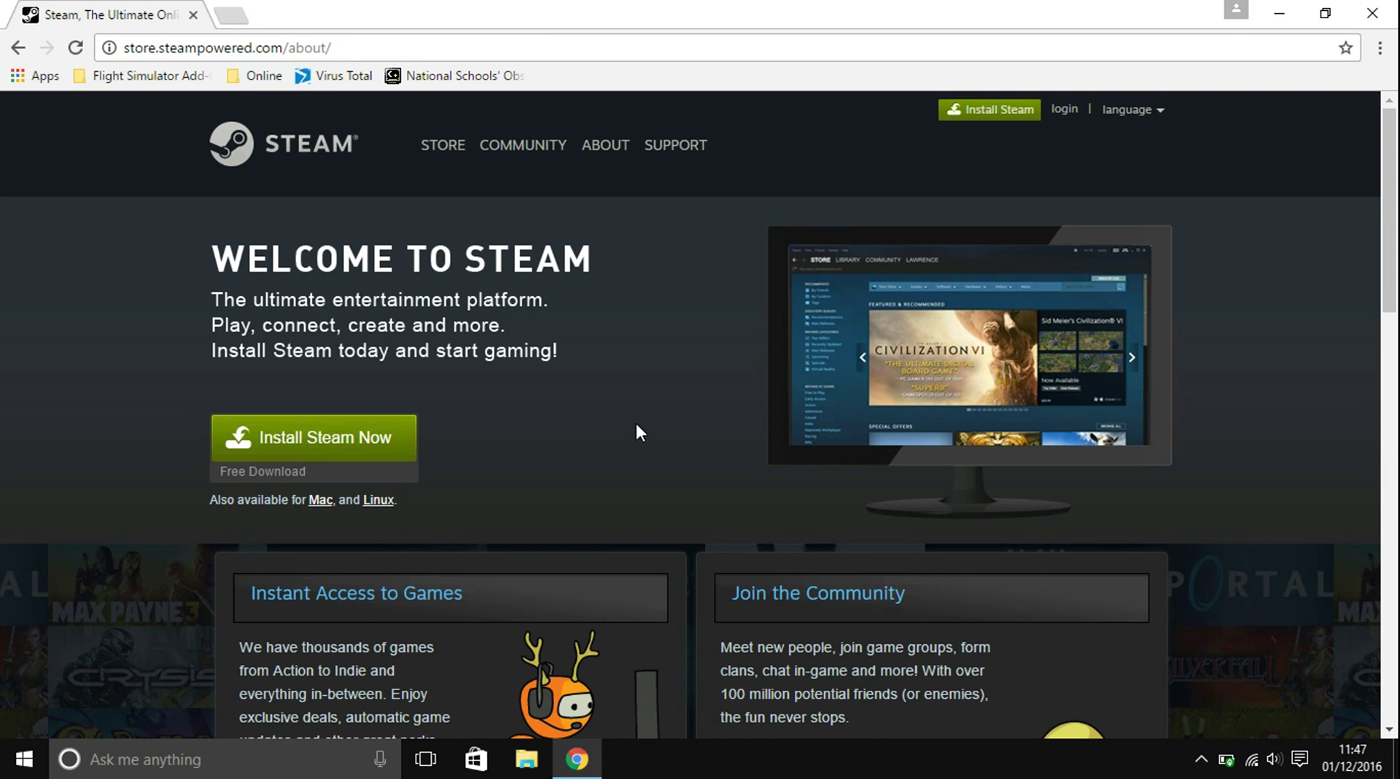
click(1372, 13)
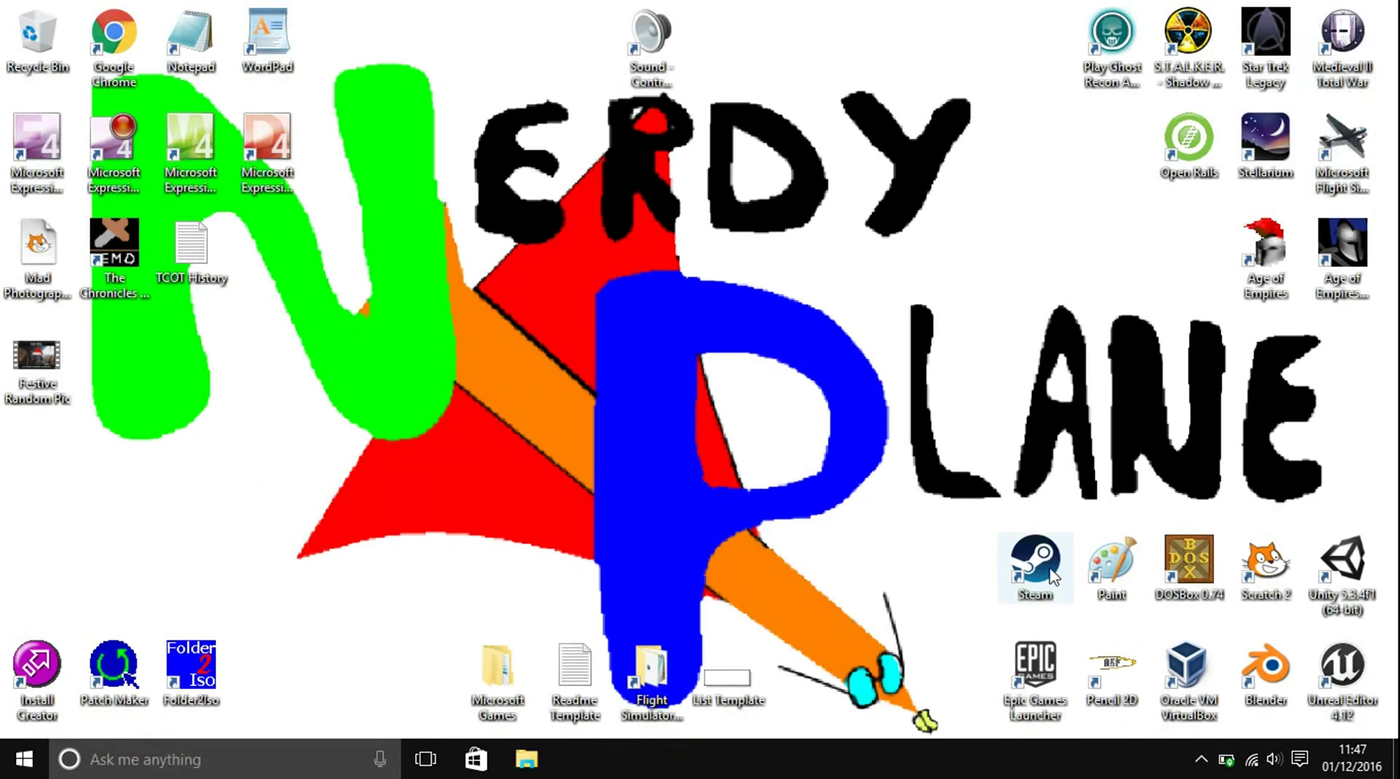
double_click(1051, 575)
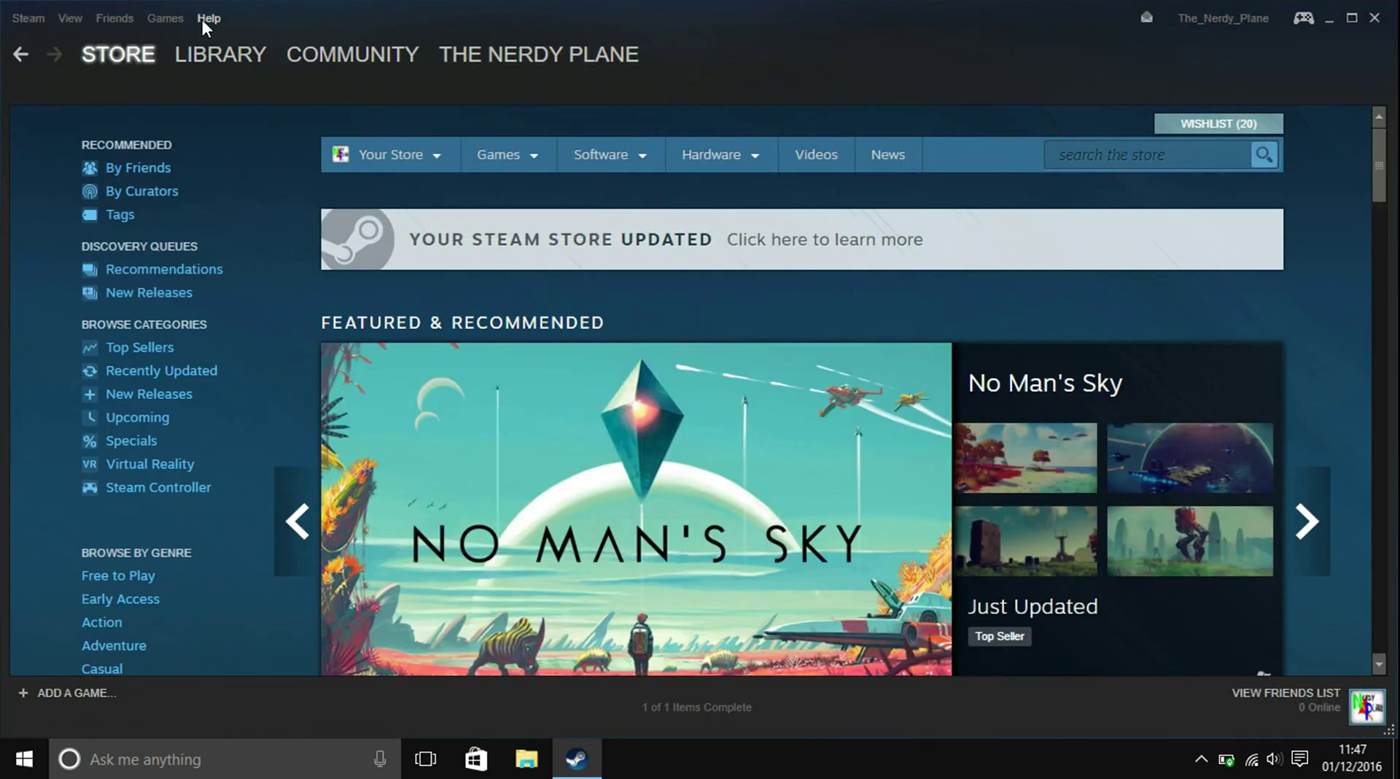
click(181, 19)
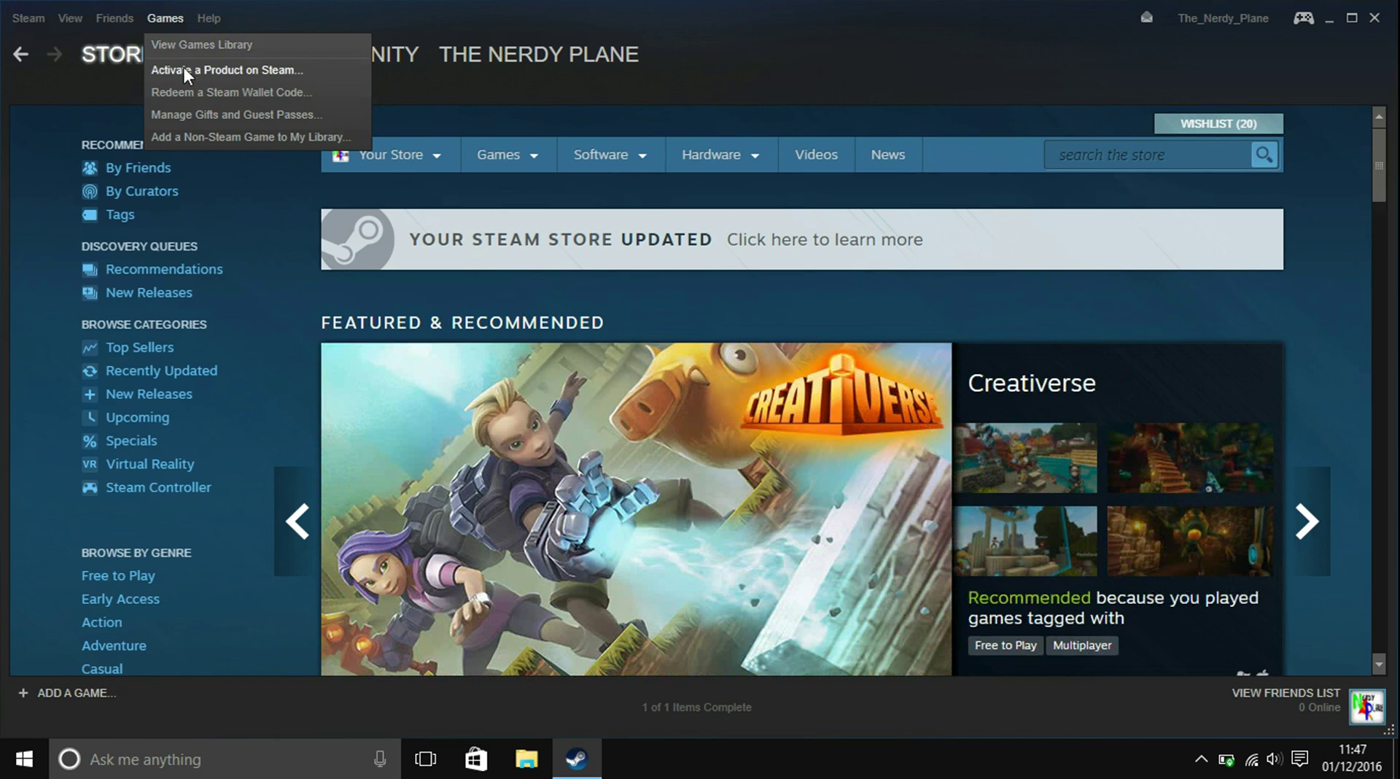
click(183, 69)
click(932, 190)
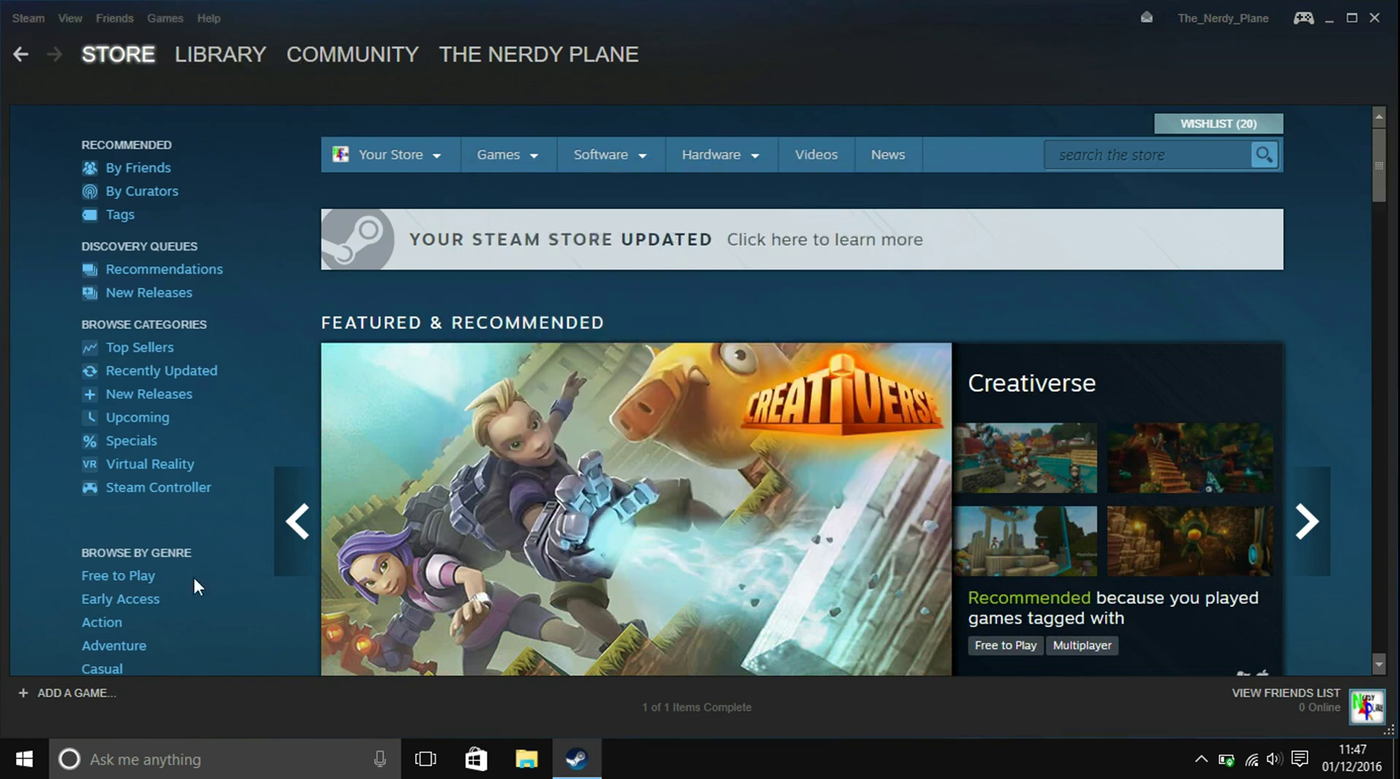
Start a product activation in Steam, accept the Subscriber Agreement to reach the product code entry, and cancel the activation
click(73, 692)
click(112, 642)
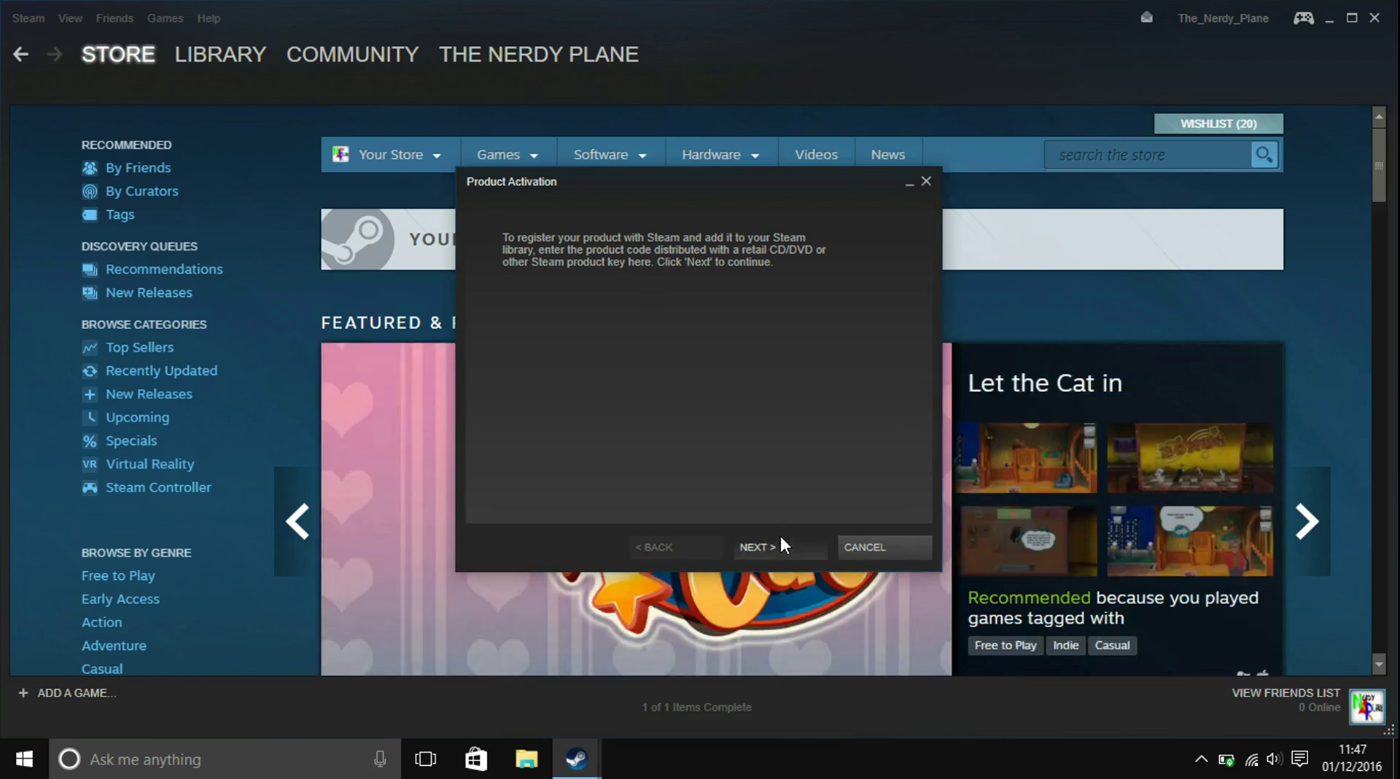
click(779, 536)
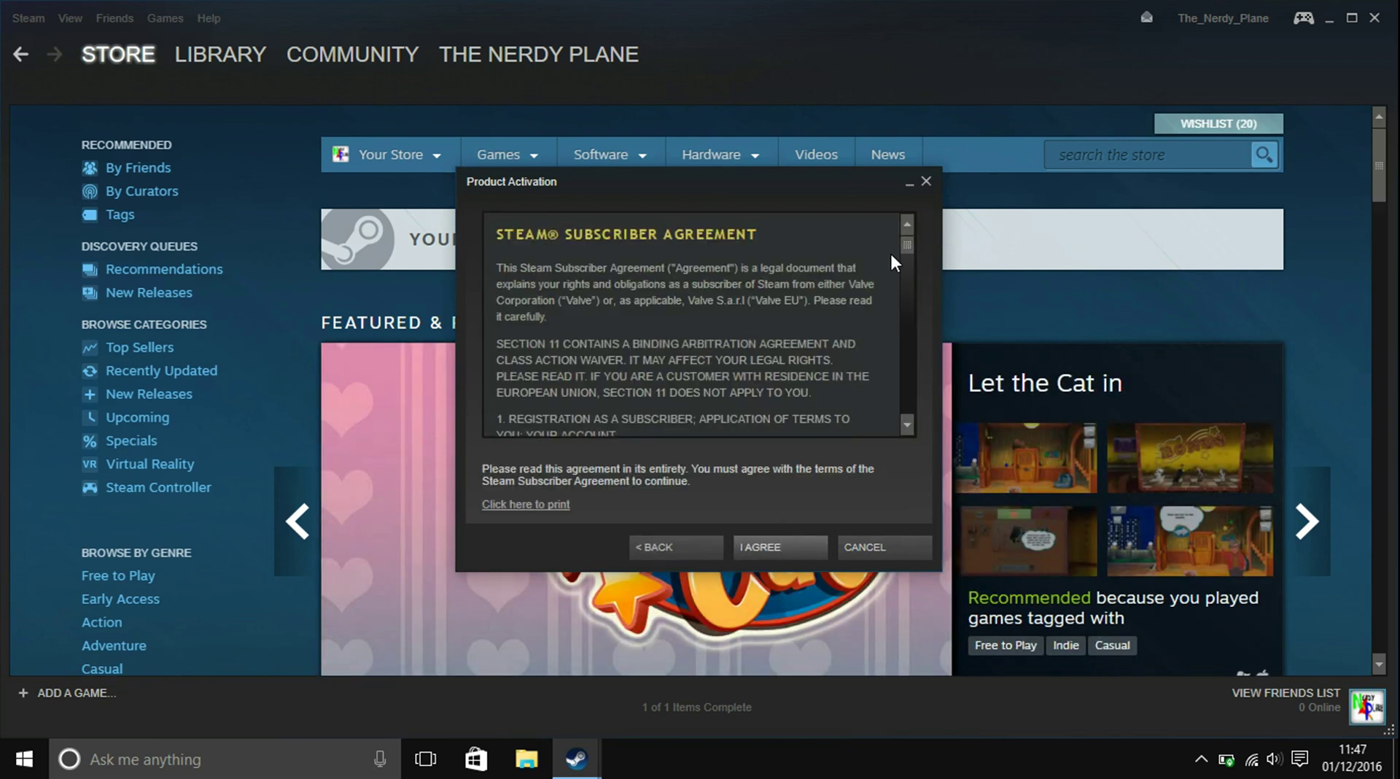
drag(902, 247, 911, 415)
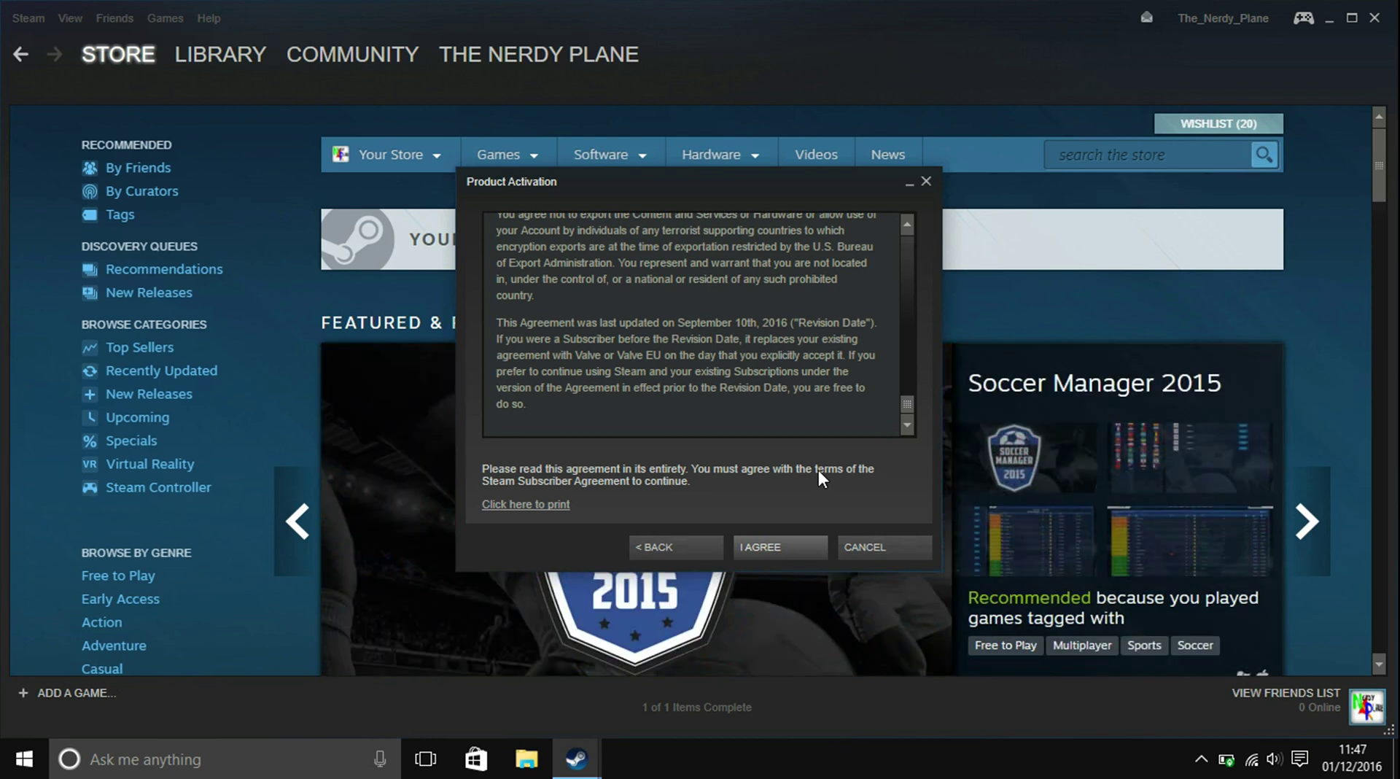
click(789, 544)
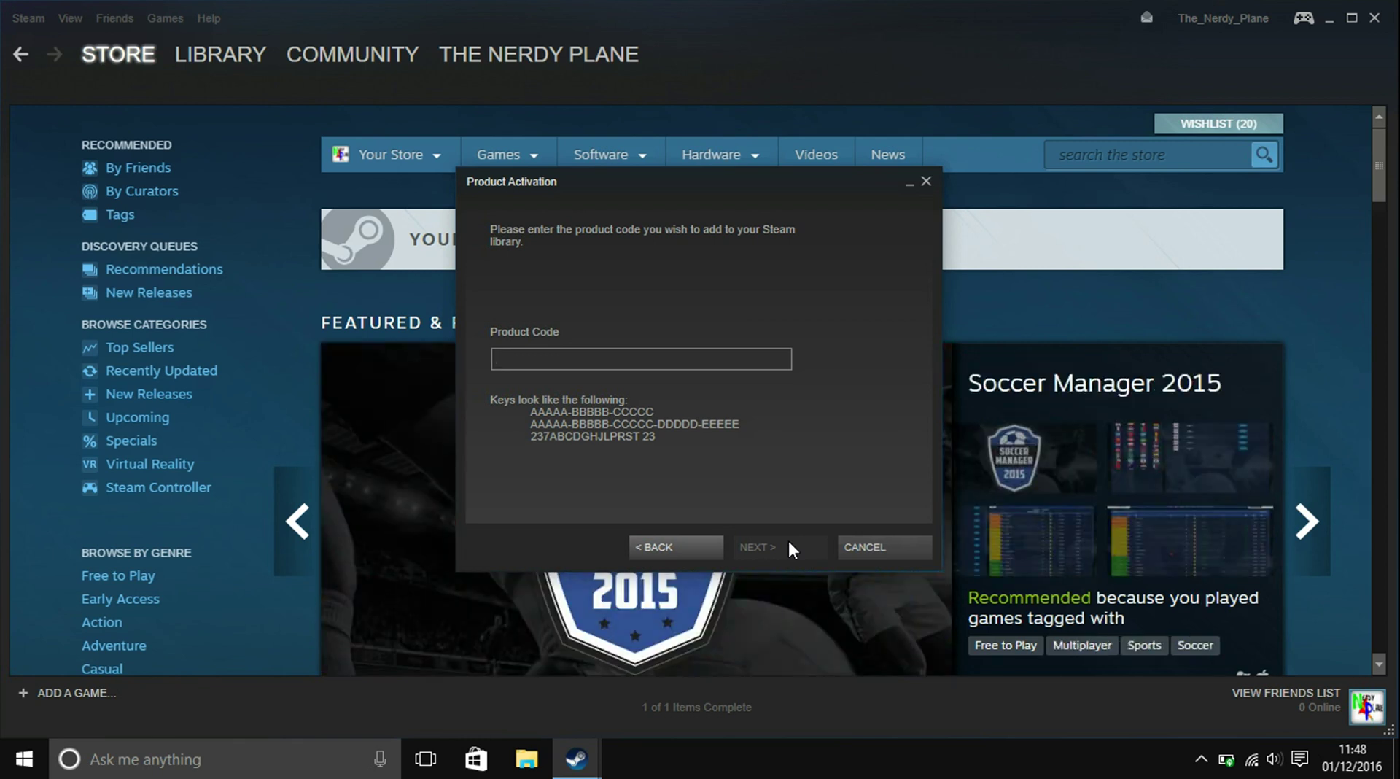
click(847, 547)
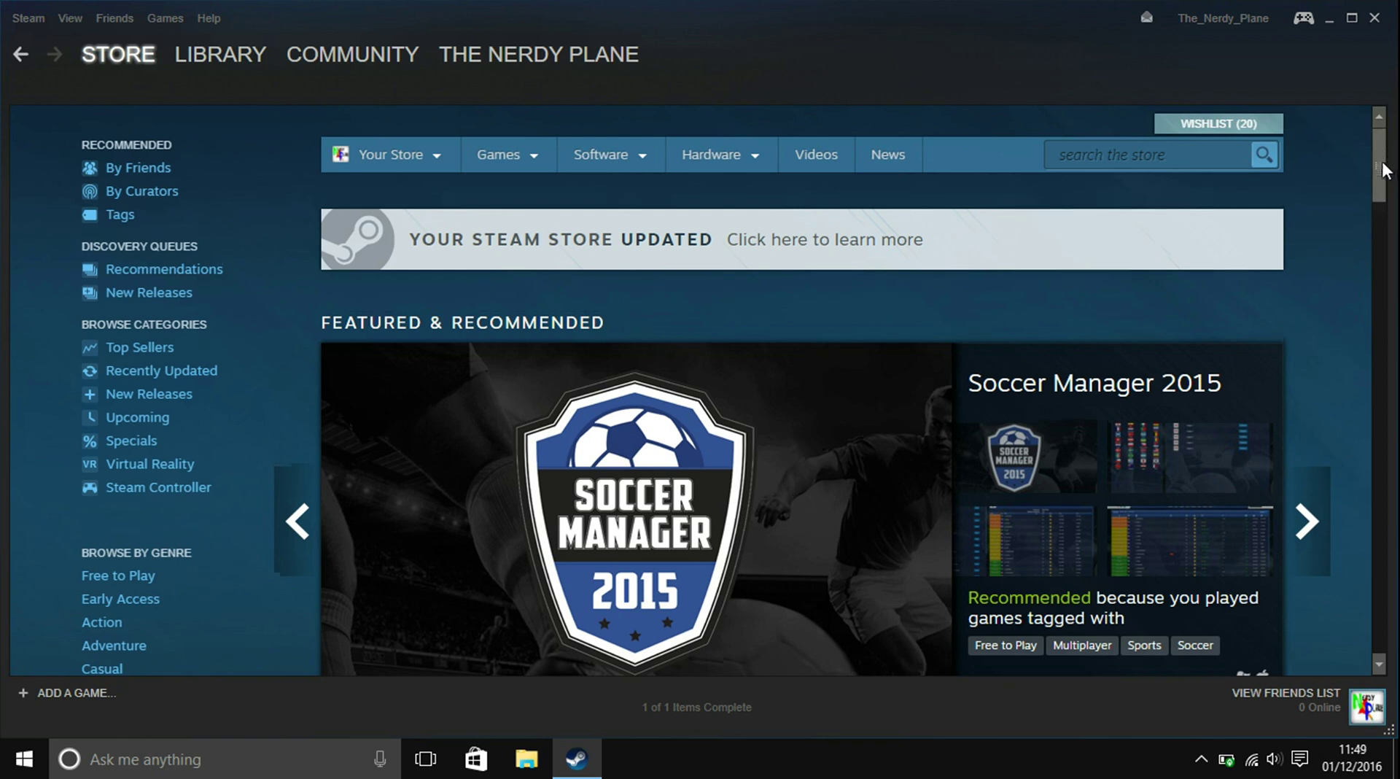
Look over the Steam store front page and close the Steam window to return to the desktop
scroll(1384, 162, down, 1)
scroll(1383, 161, up, 1)
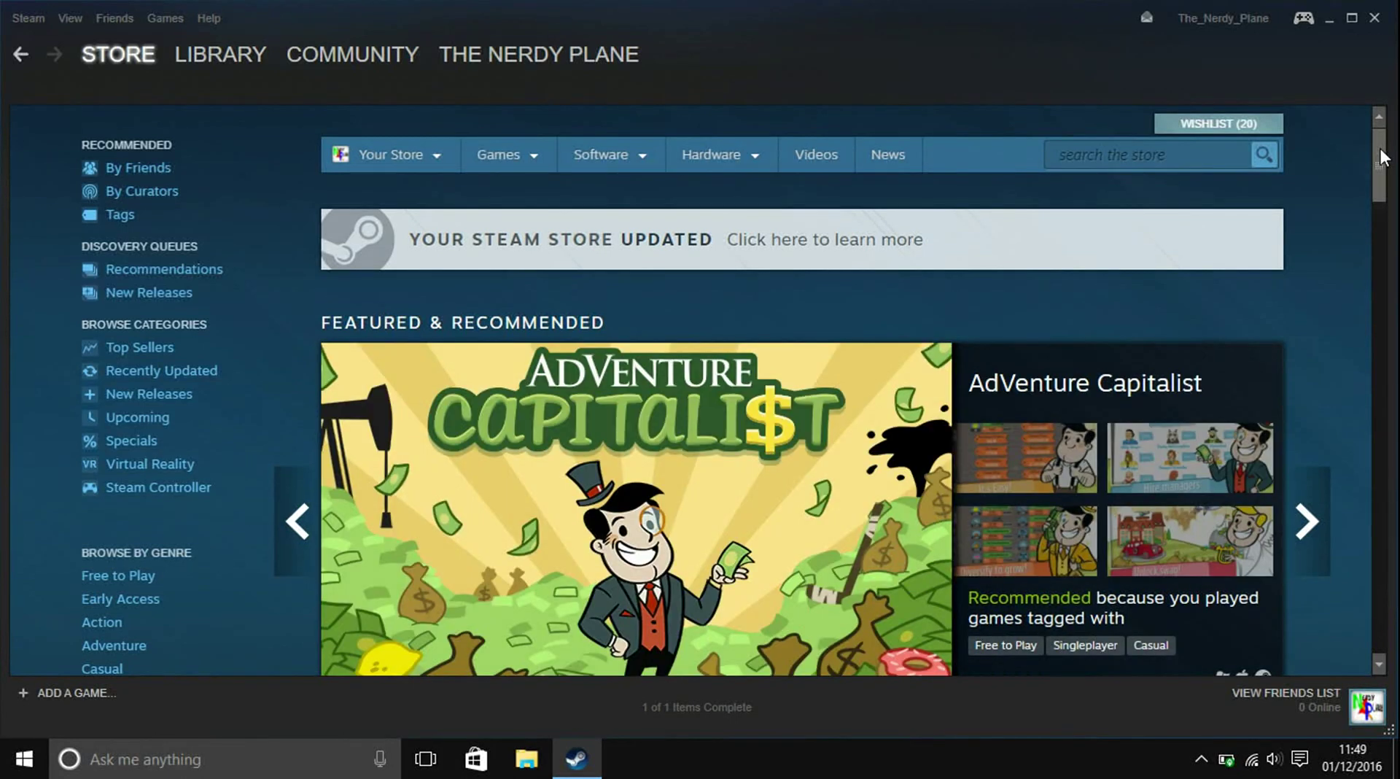
click(1373, 22)
key(super)
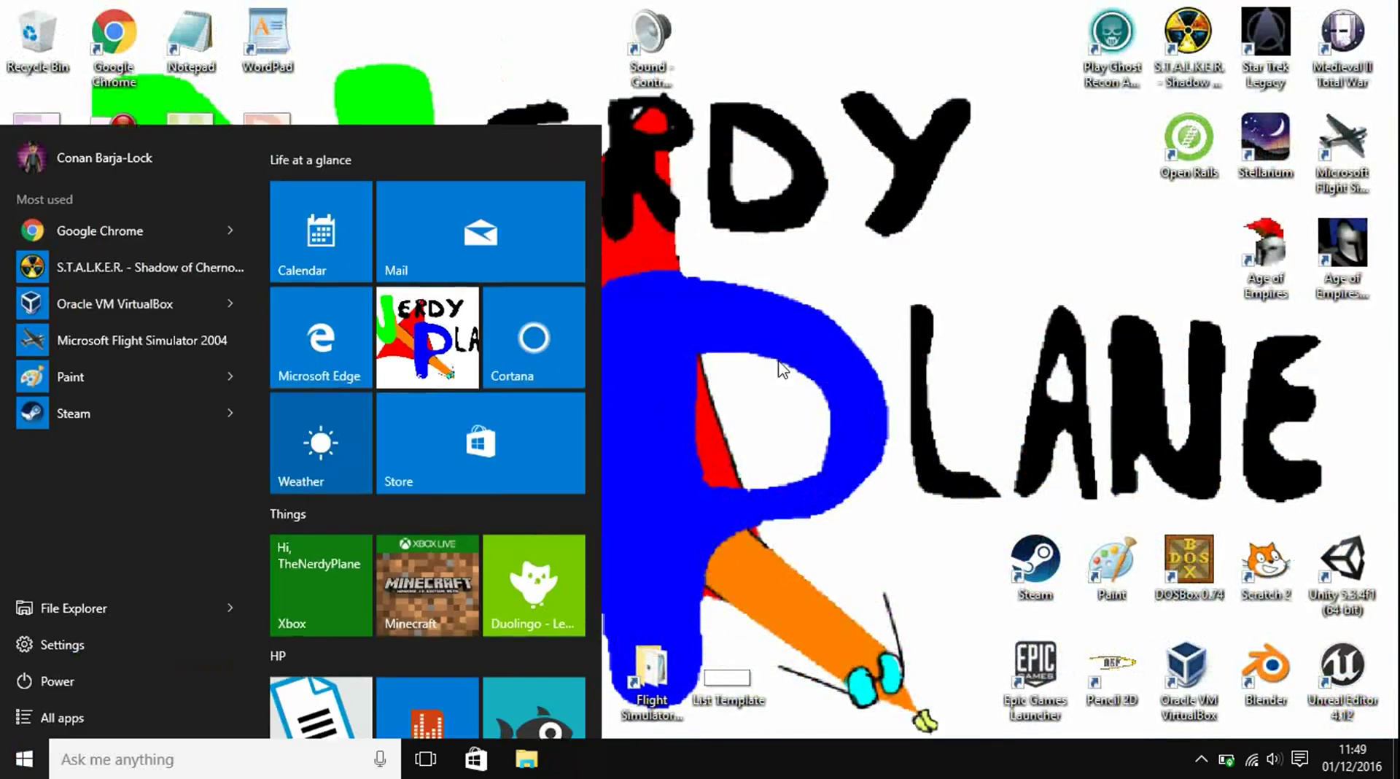
click(806, 370)
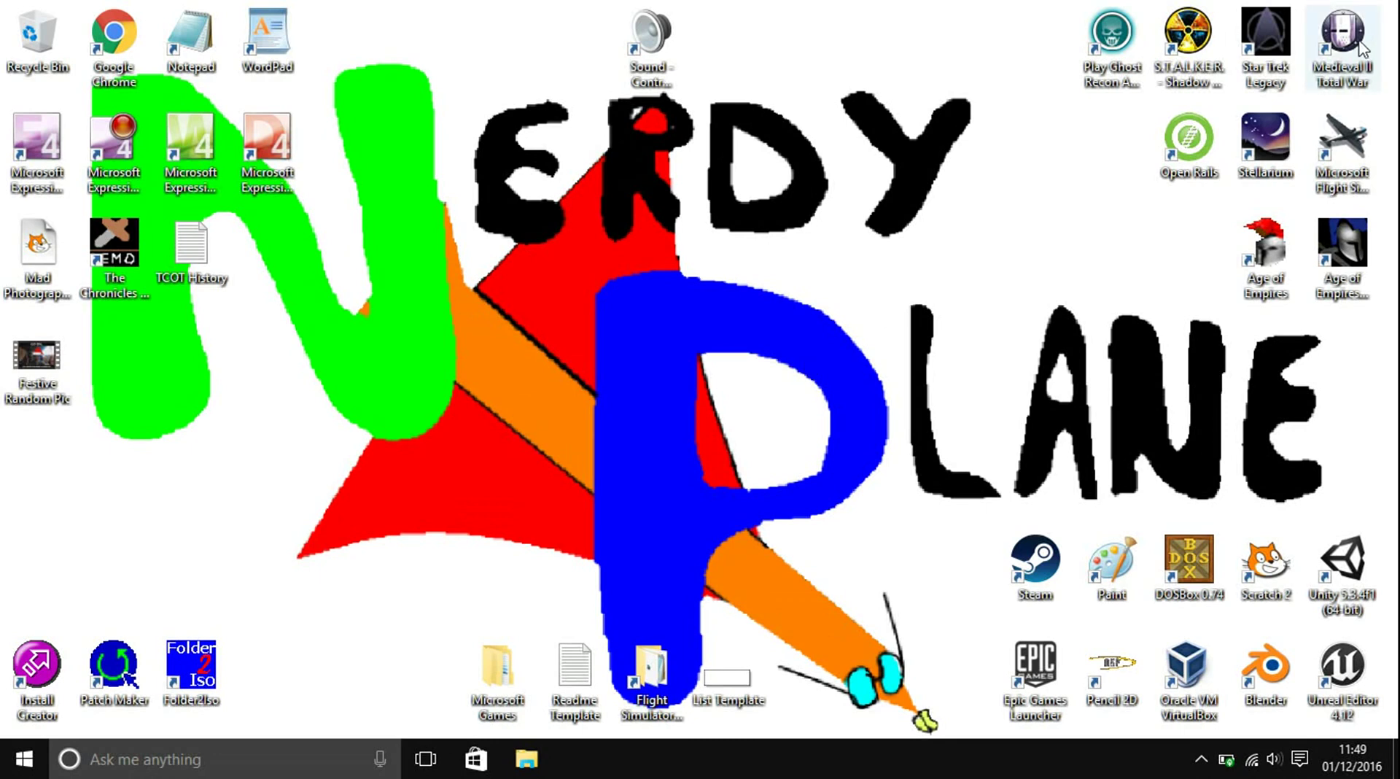
Move the Medieval II Total War shortcut to an empty spot on the desktop and back to its original place
drag(1360, 47, 977, 257)
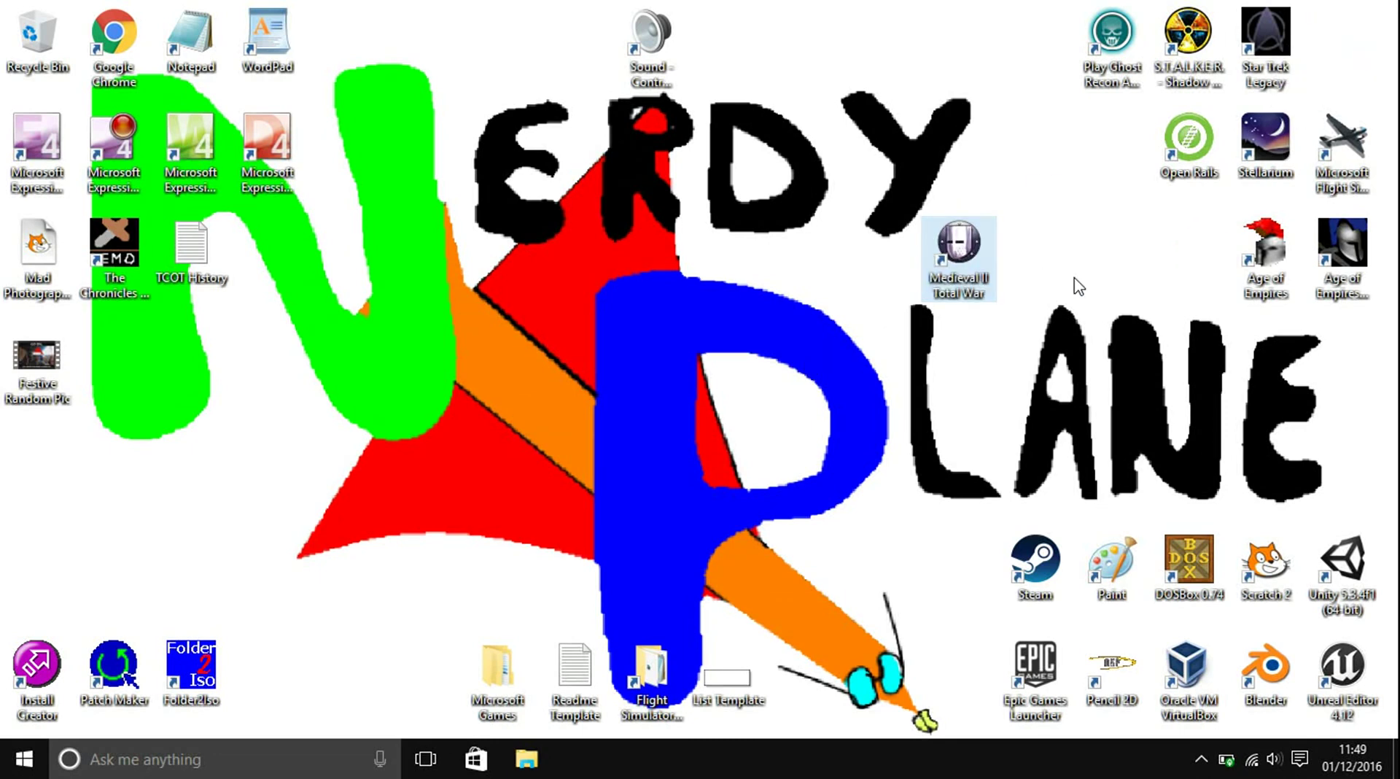
click(1059, 417)
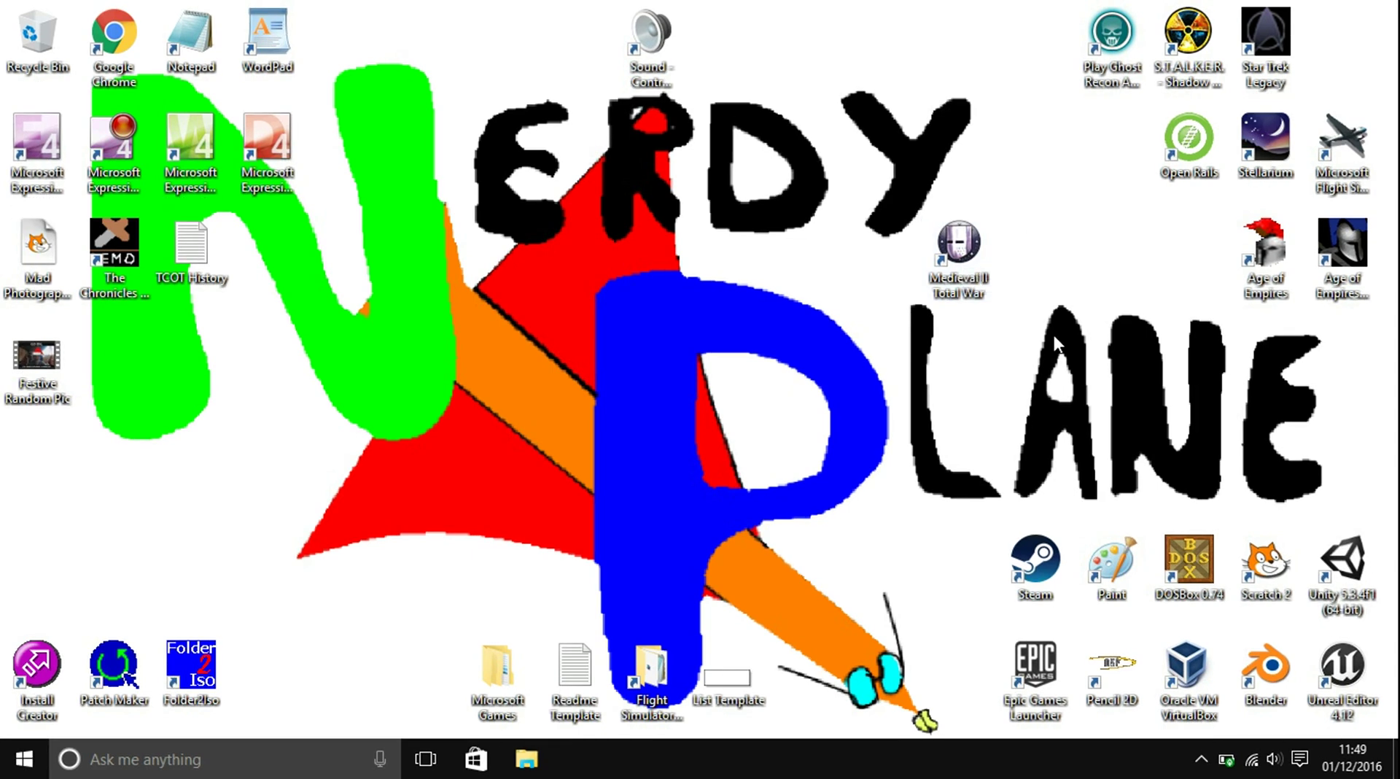
drag(954, 262, 1338, 33)
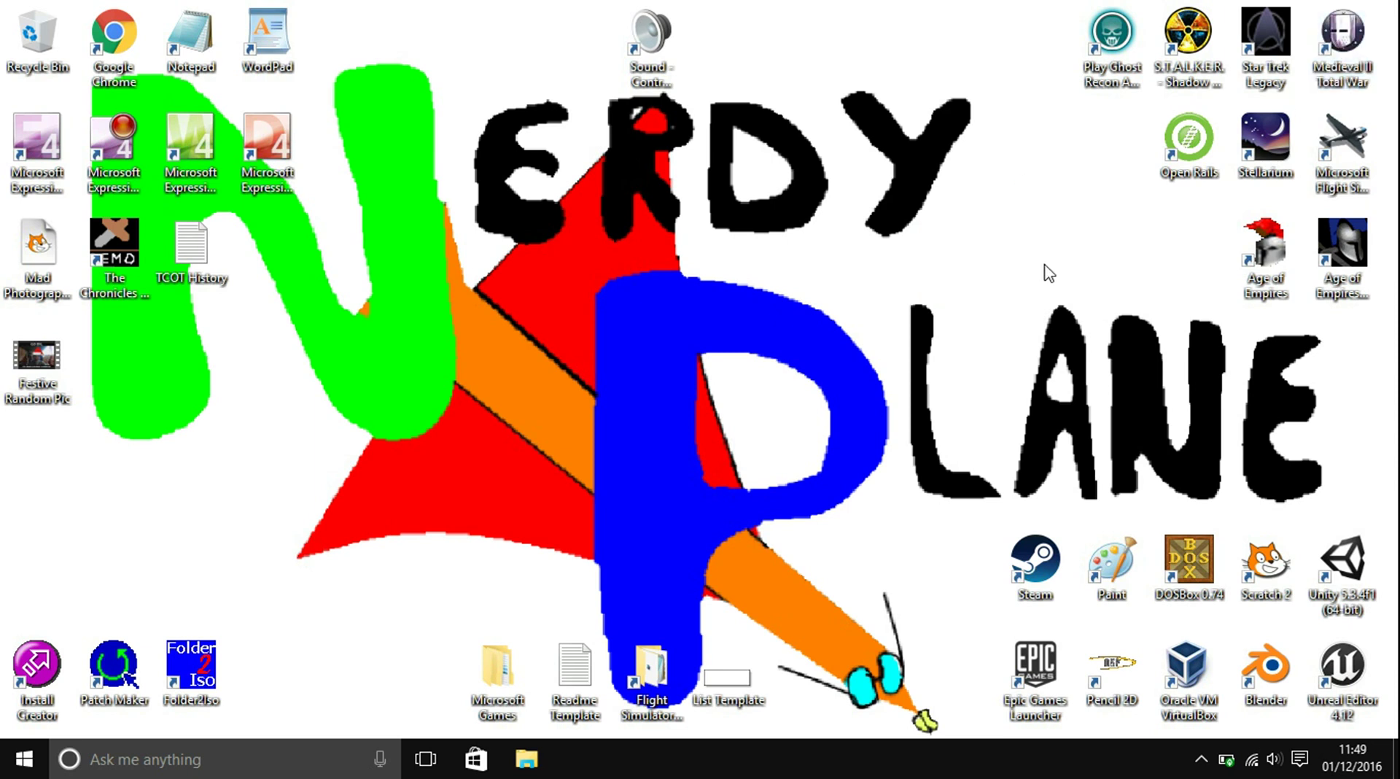